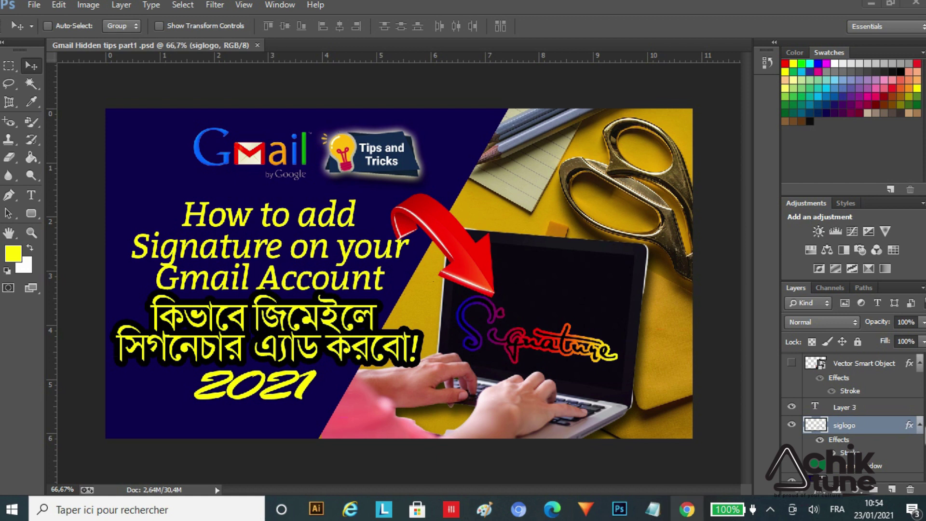
# Switch to Gmail in Chrome and open the Signature section of the full General settings.
pyautogui.moveTo(687, 509)
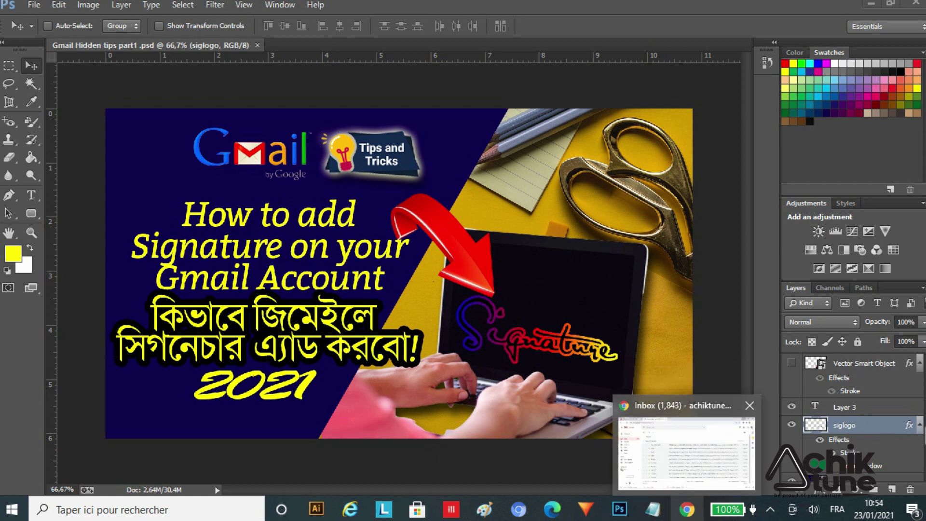
pyautogui.click(687, 448)
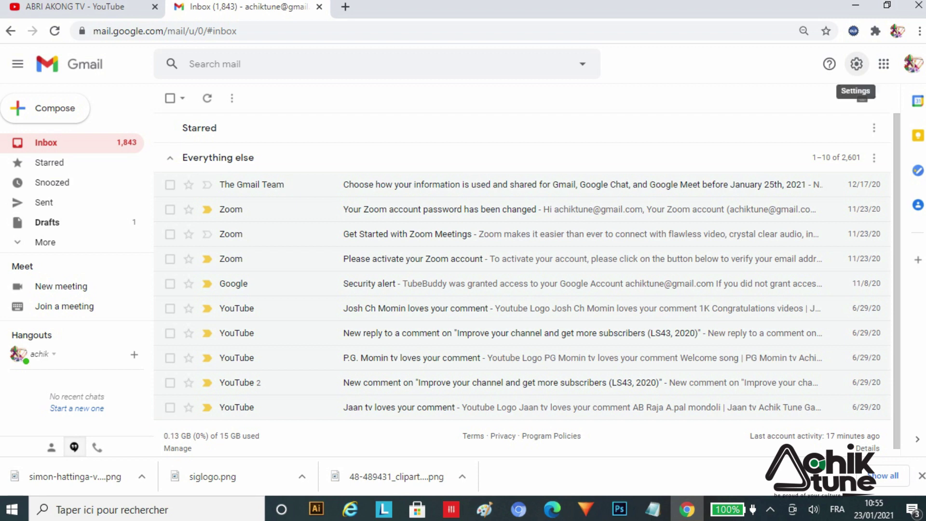
pyautogui.click(857, 63)
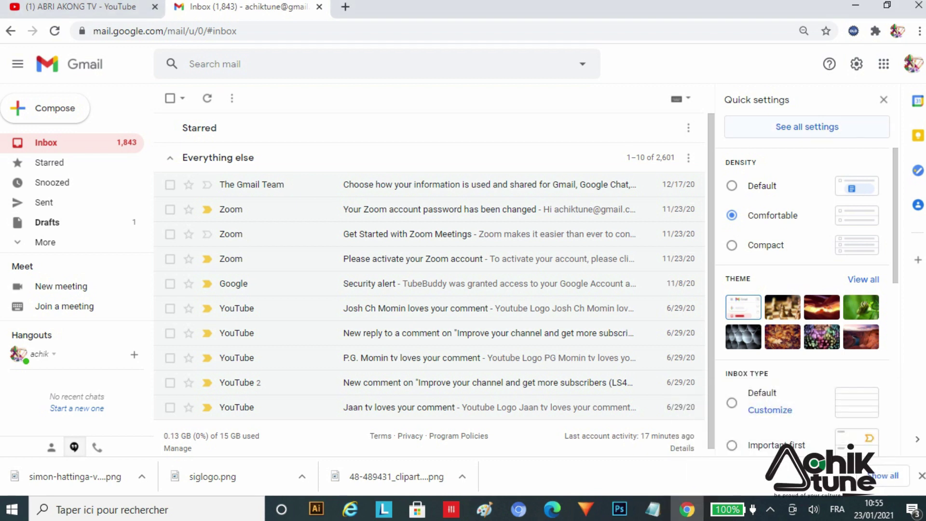
pyautogui.click(807, 127)
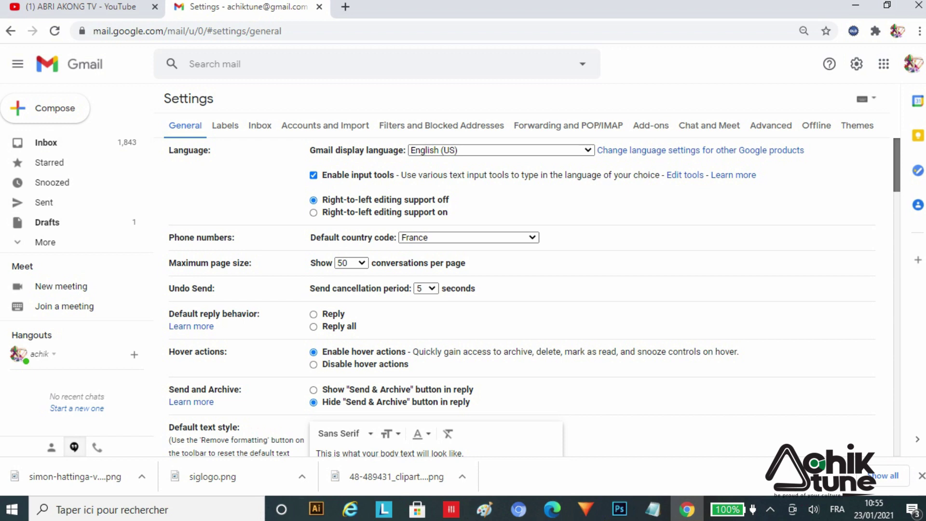
pyautogui.scroll(-5, 534, 297)
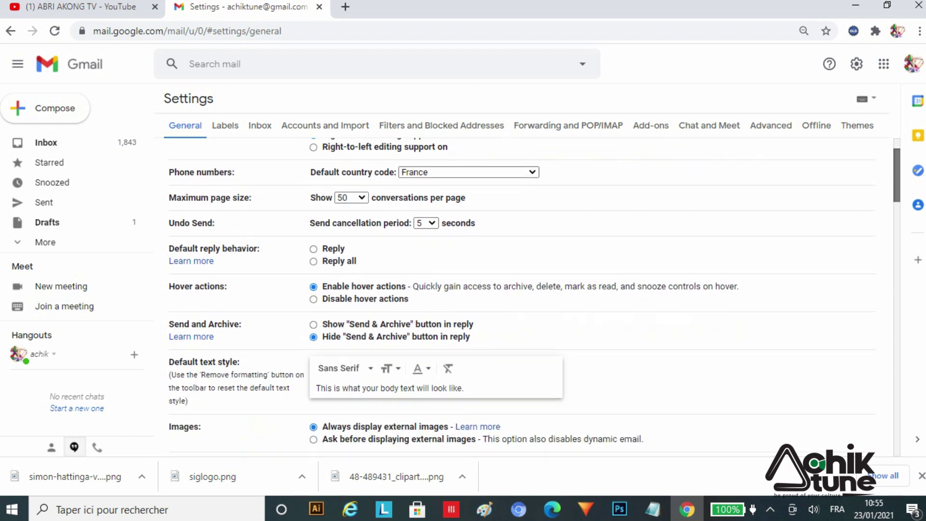
pyautogui.scroll(-5, 535, 297)
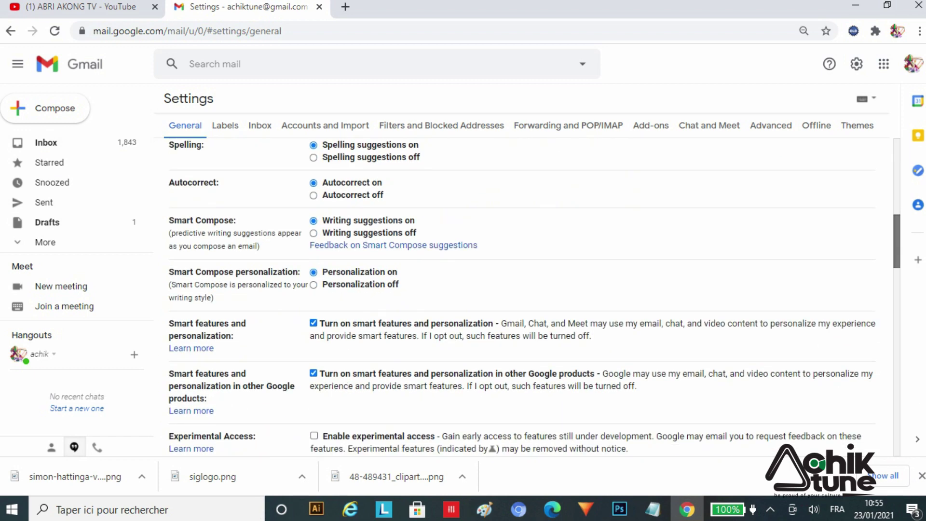
pyautogui.scroll(-5, 534, 297)
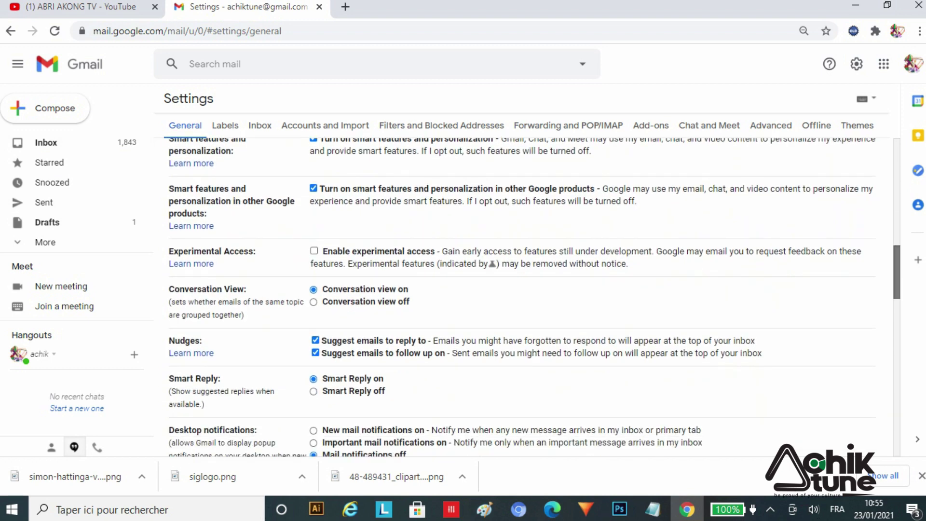
pyautogui.scroll(-3, 535, 297)
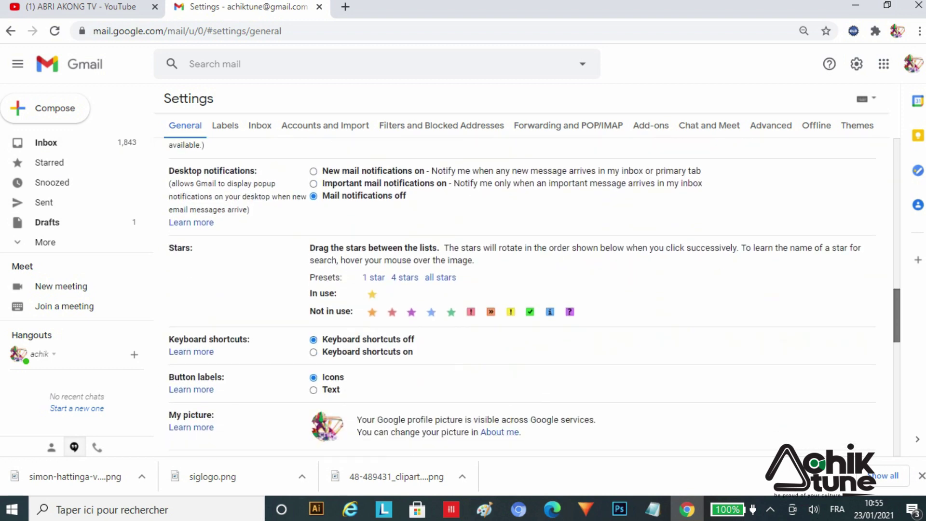
pyautogui.scroll(-5, 534, 297)
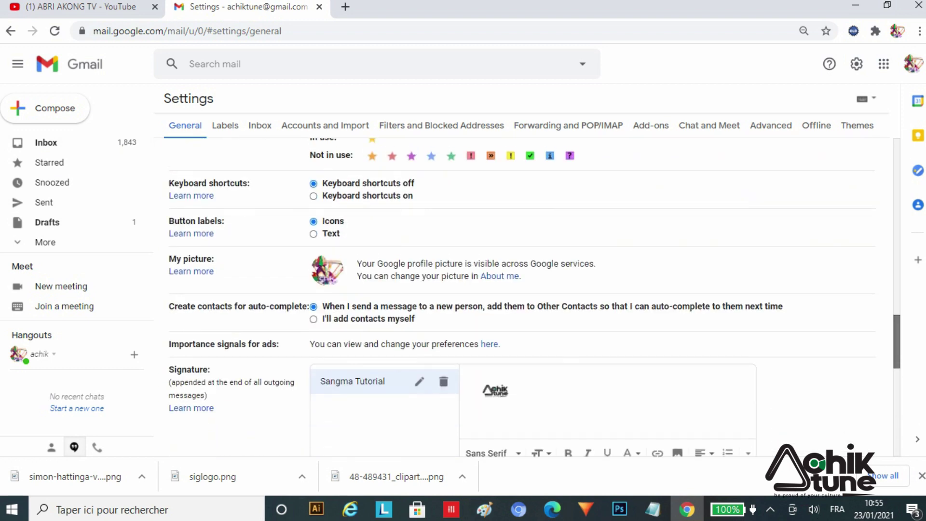
pyautogui.scroll(-1, 535, 297)
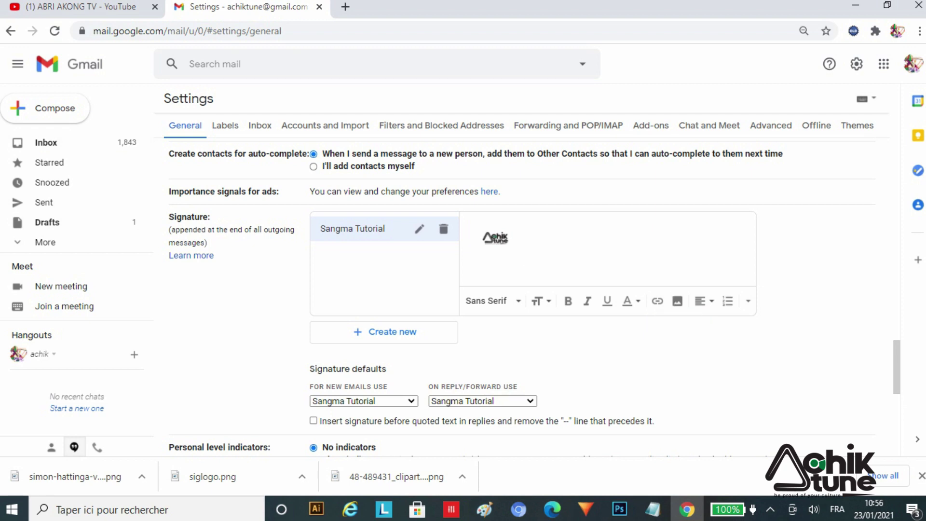
# Open the existing signature's name for editing and accept it as Sangma Tutorial.
pyautogui.click(495, 237)
pyautogui.click(419, 229)
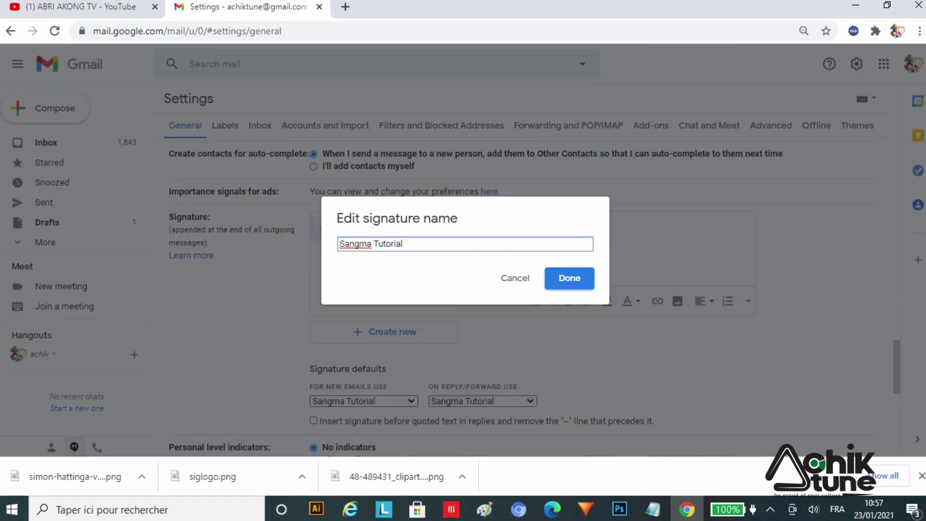
pyautogui.hotkey('ctrl', 'shift', 'Left')
pyautogui.press('Right')
pyautogui.press('Return')
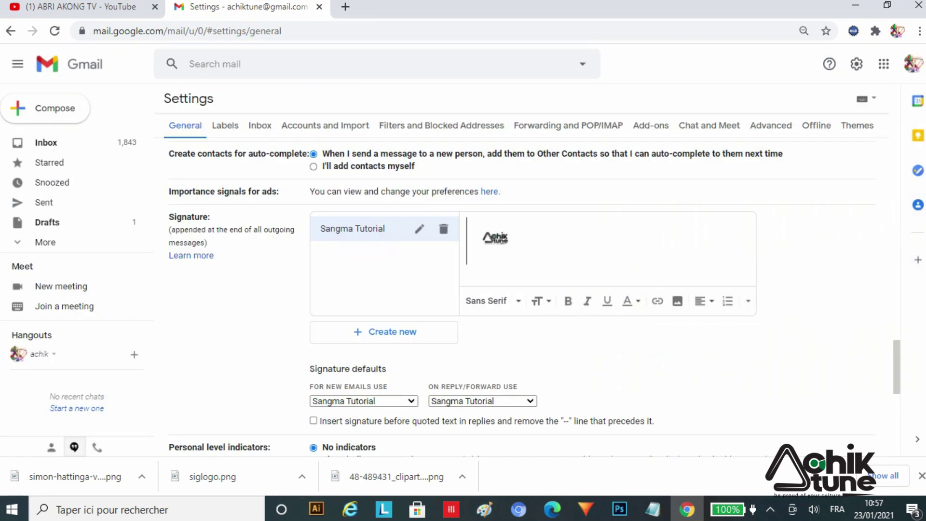
# Choose Sangma Tutorial as the default signature for both new emails and replies/forwards.
pyautogui.scroll(-2, 531, 297)
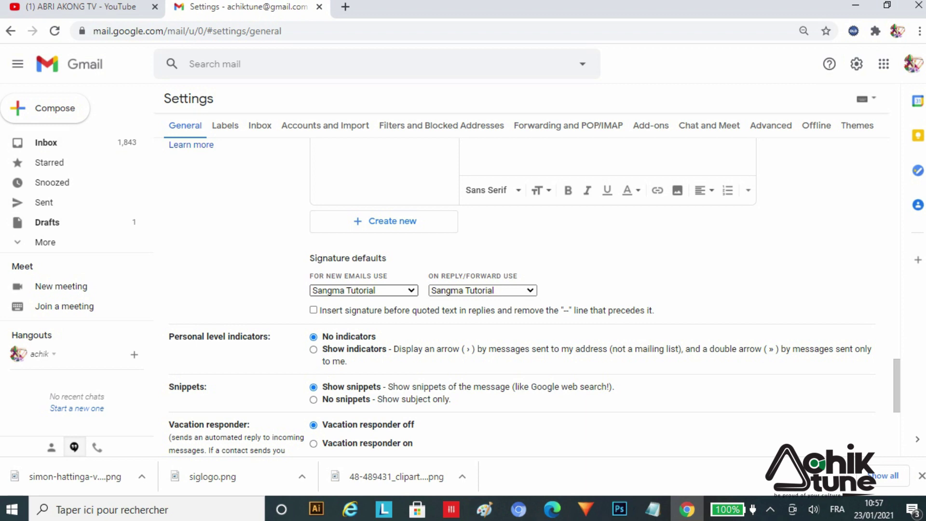
pyautogui.click(364, 290)
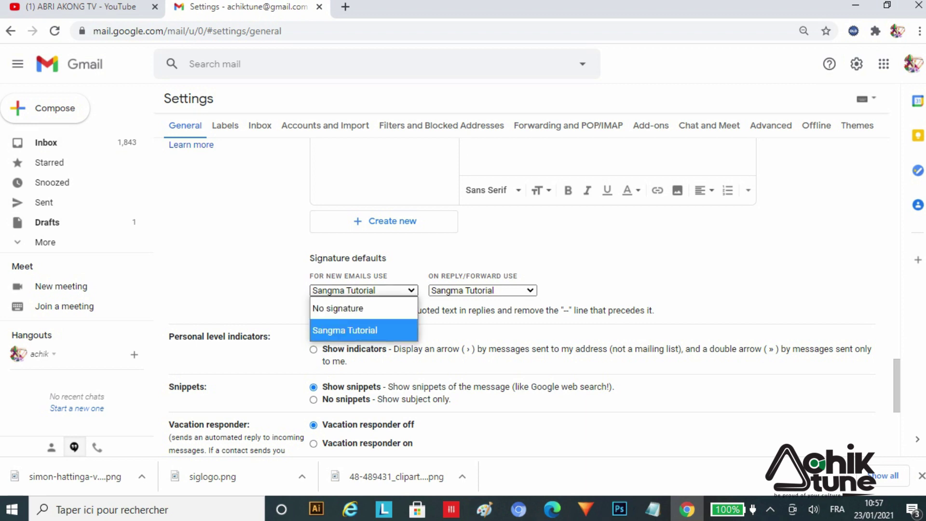
pyautogui.press('Return')
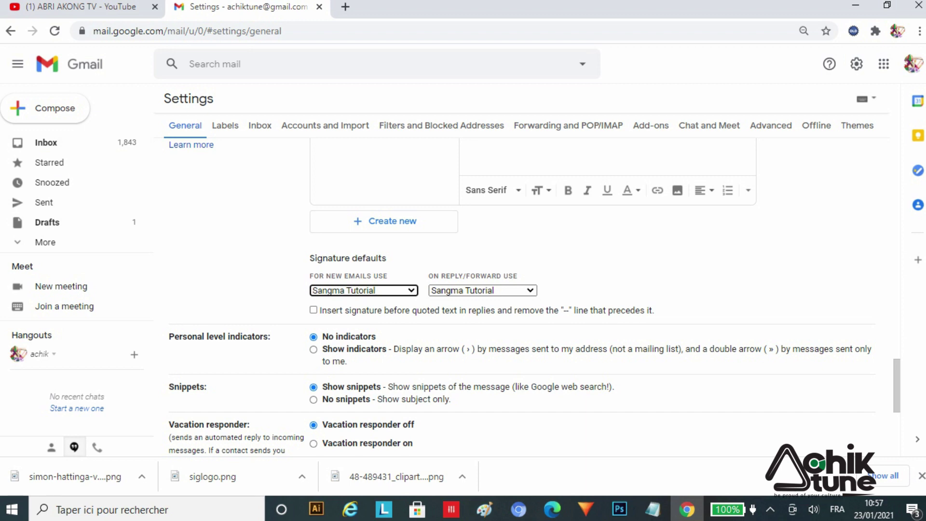
pyautogui.press('Tab')
pyautogui.hotkey('alt', 'Down')
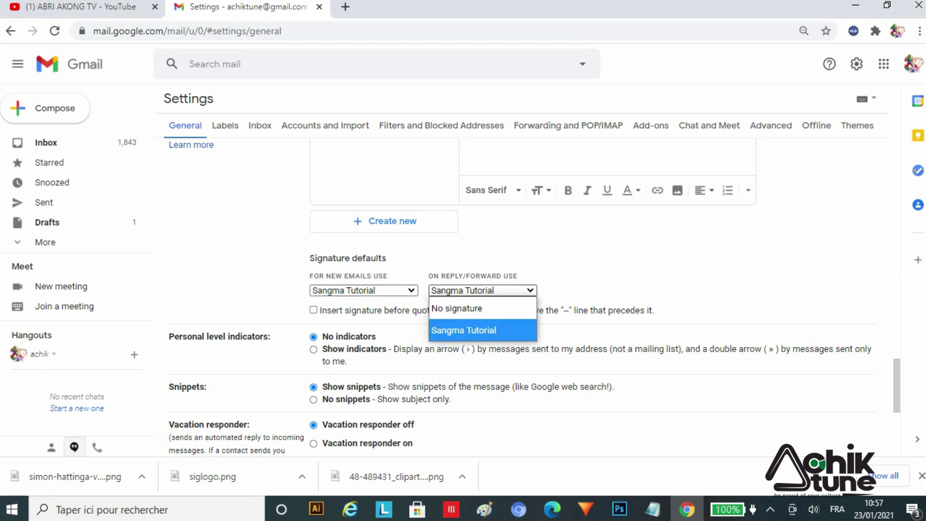
pyautogui.press('Return')
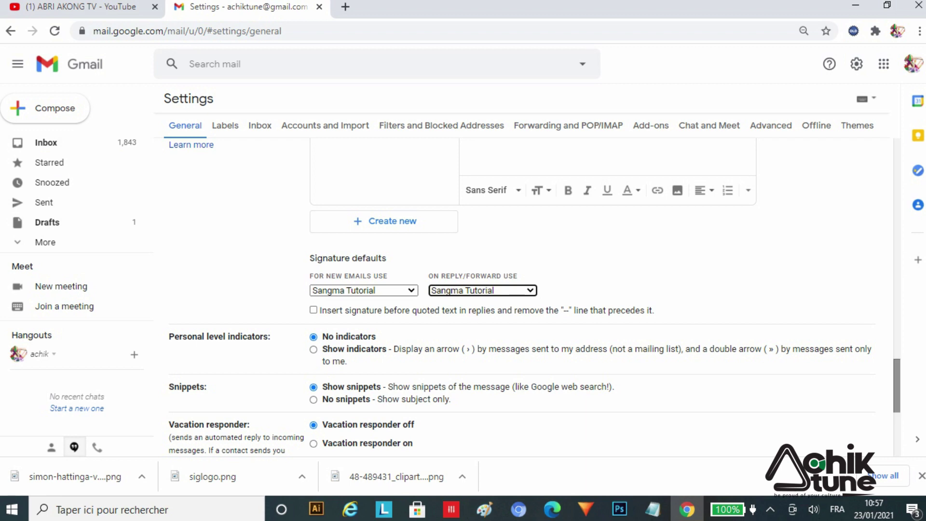
# Review the remaining General settings and save the changes.
pyautogui.scroll(2, 535, 297)
pyautogui.scroll(-3, 535, 297)
pyautogui.scroll(-4, 531, 290)
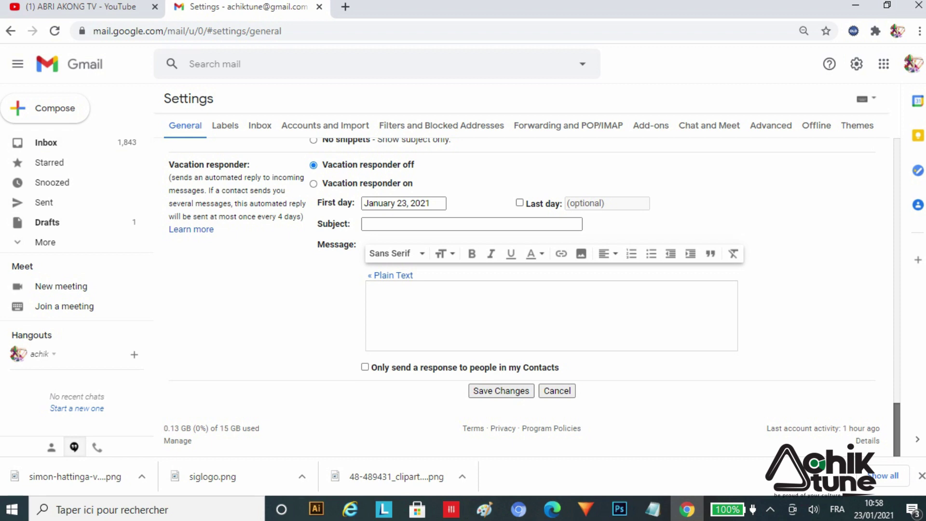
pyautogui.scroll(20, 521, 289)
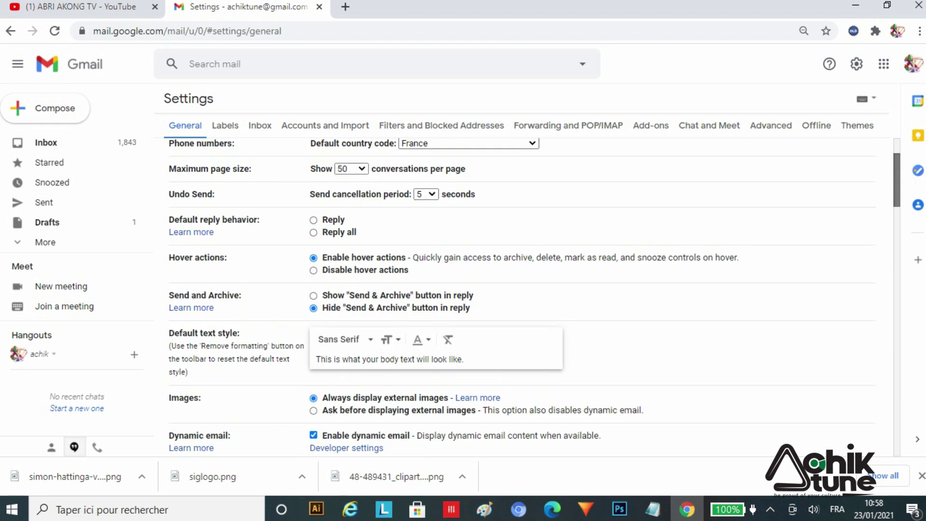
pyautogui.scroll(-20, 535, 296)
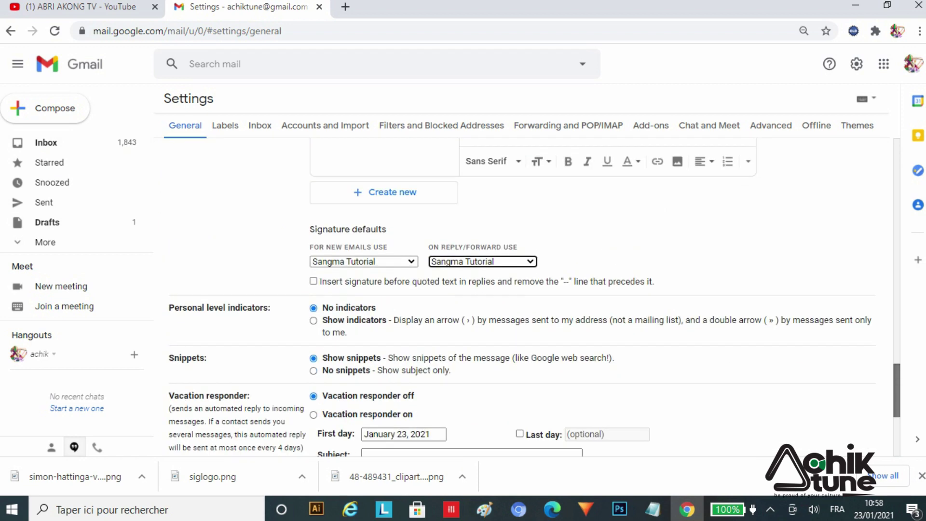
pyautogui.click(501, 391)
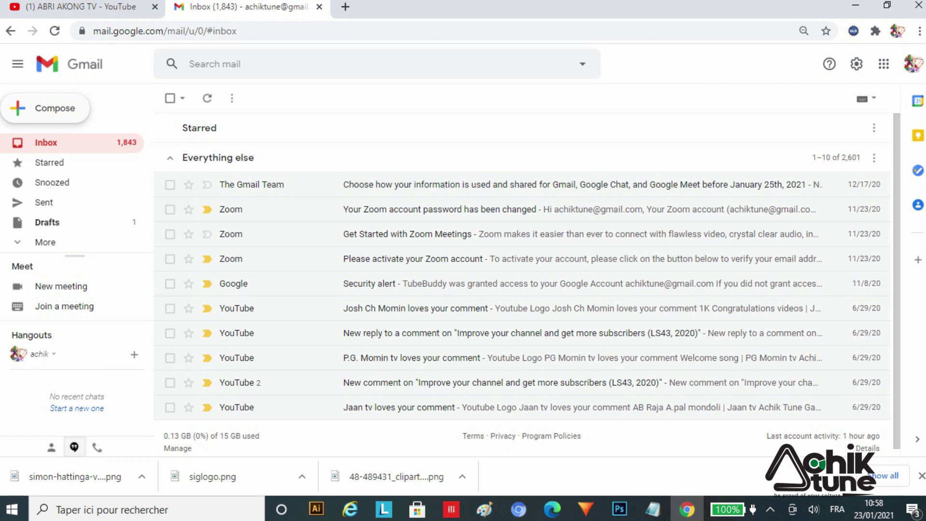
# Compose a new email, fill in the recipient's e-mail address and set the subject to "Test".
pyautogui.click(48, 108)
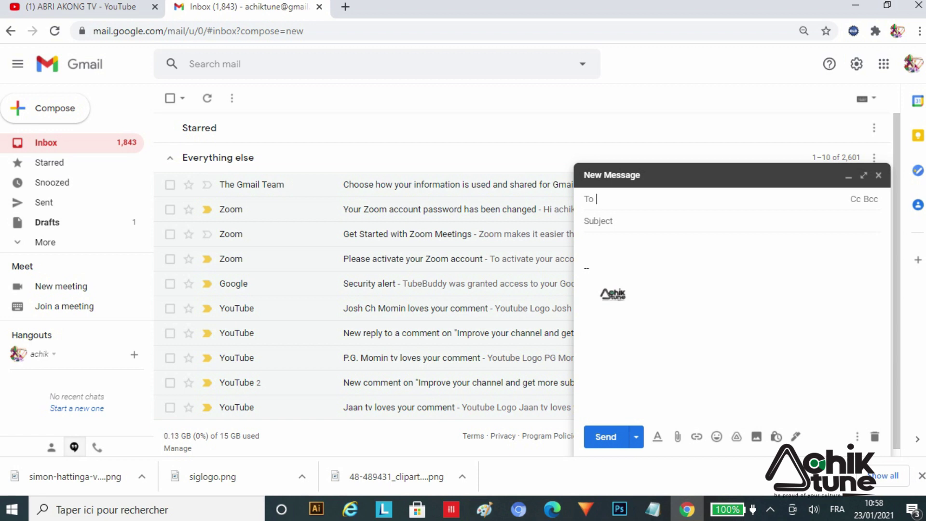
pyautogui.hotkey('ctrl', 'v')
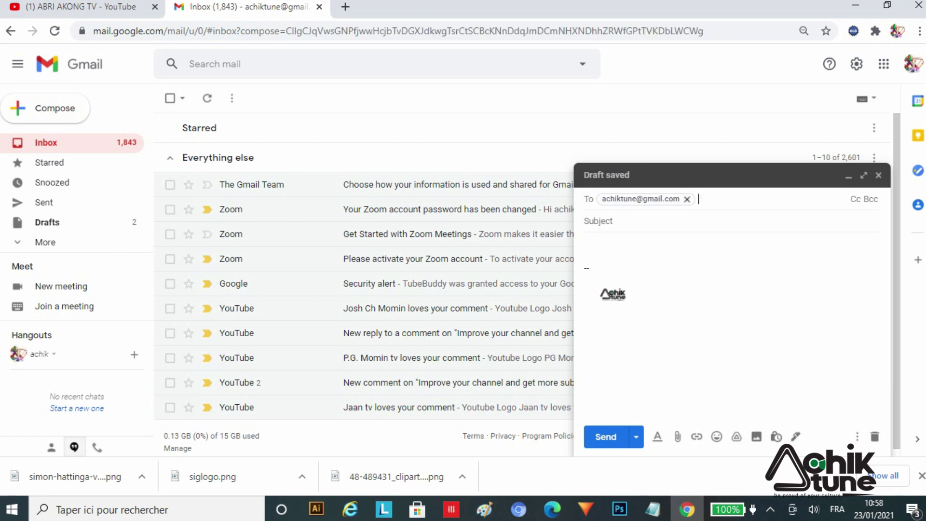
pyautogui.press('Tab')
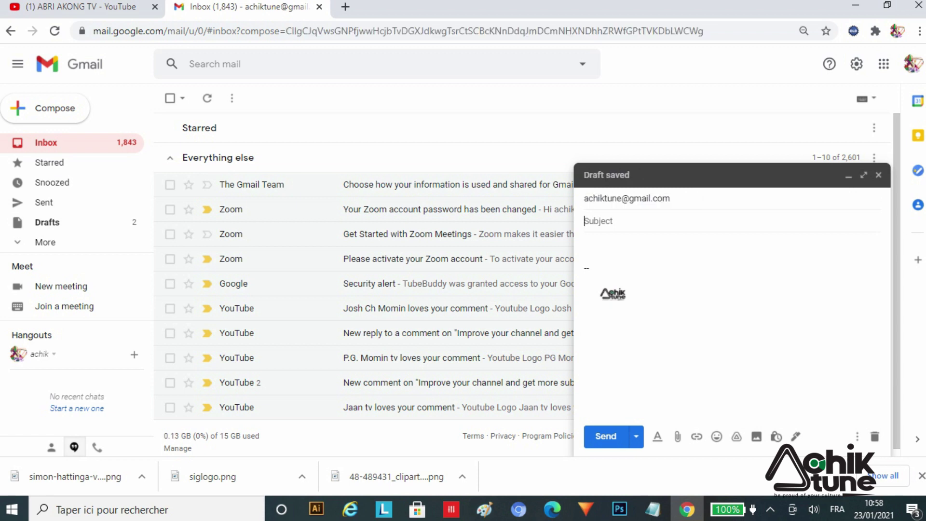
pyautogui.write('Test')
# Write the message body above the signature on three lines: "Dear Friends,", "Hello world!" and "Welcome and thanks for watching this video.".
pyautogui.press('Tab')
pyautogui.write('Dear Frei')
pyautogui.press('BackSpace')
pyautogui.press('BackSpace')
pyautogui.write('iends,')
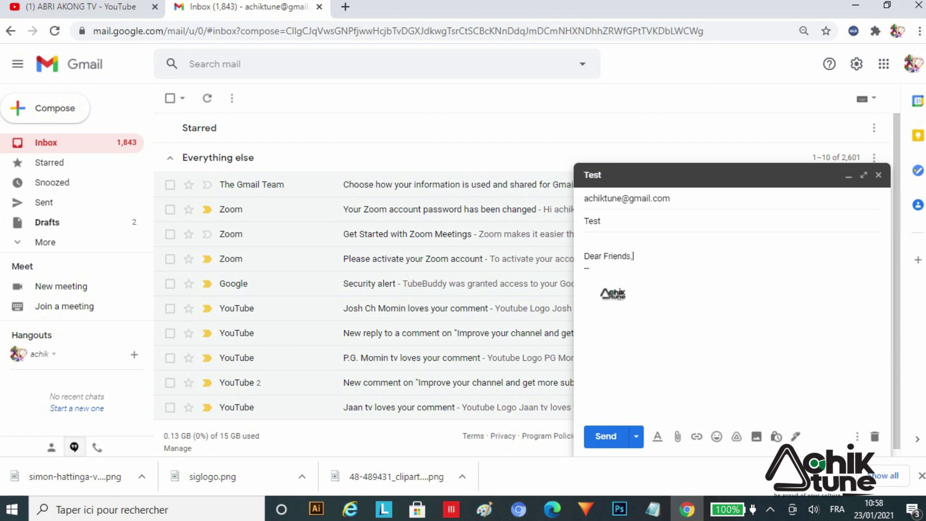
pyautogui.press('Return')
pyautogui.write('He')
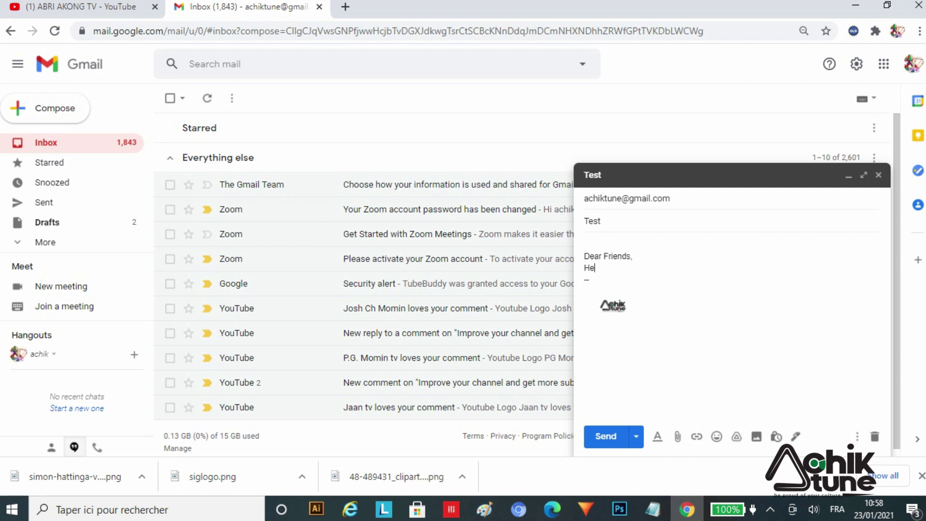
pyautogui.write('llo world!')
pyautogui.press('Return')
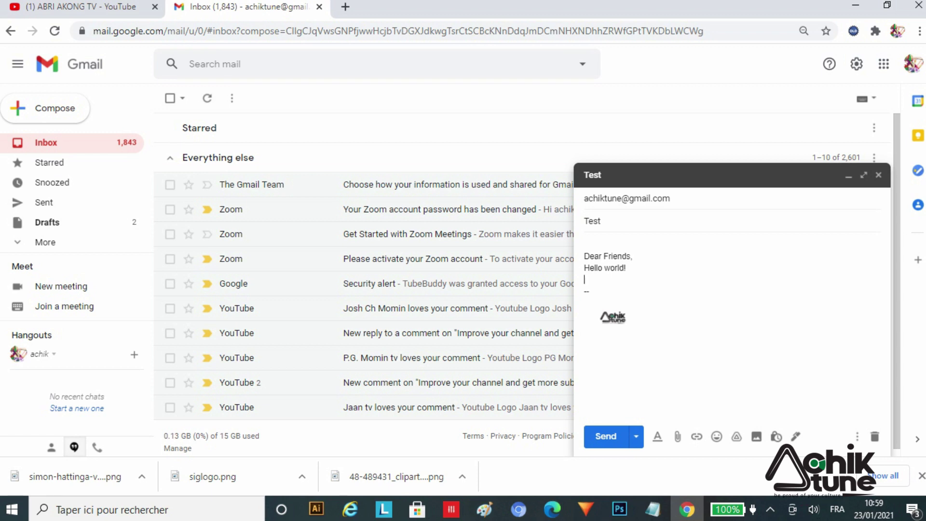
pyautogui.write('Welcome and thanks for w')
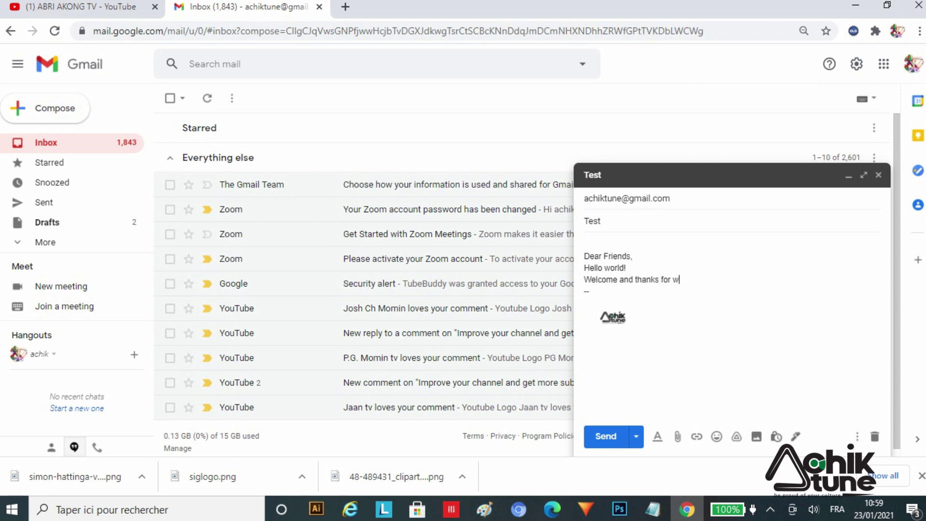
pyautogui.write('atching this video.')
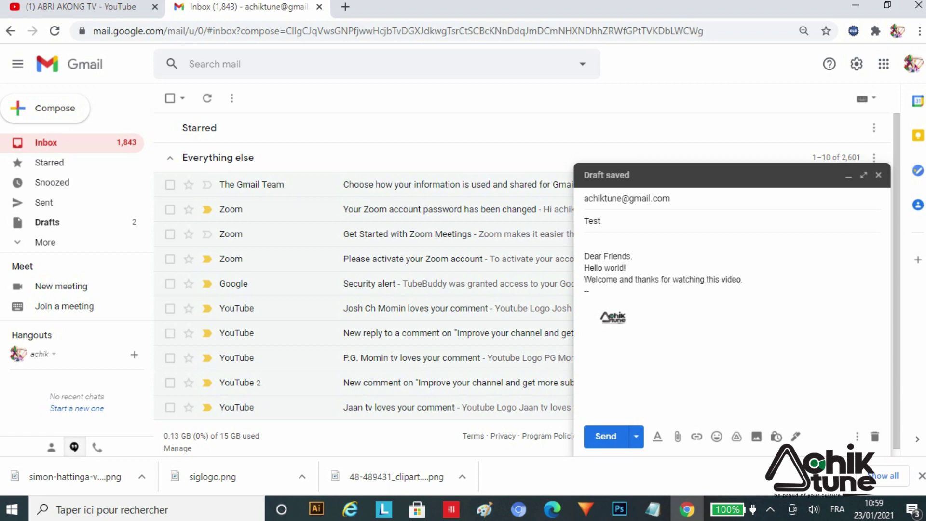
# Copy the sentence "Welcome and thanks for watching this video." and paste it repeatedly until the paragraph contains it 11 times.
pyautogui.hotkey('ctrl', 'shift', 'Left')
pyautogui.hotkey('ctrl', 'shift', 'Left')
pyautogui.hotkey('ctrl', 'shift', 'Left')
pyautogui.hotkey('ctrl', 'shift', 'Left')
pyautogui.hotkey('ctrl', 'shift', 'Left')
pyautogui.hotkey('ctrl', 'shift', 'Left')
pyautogui.hotkey('ctrl', 'shift', 'Left')
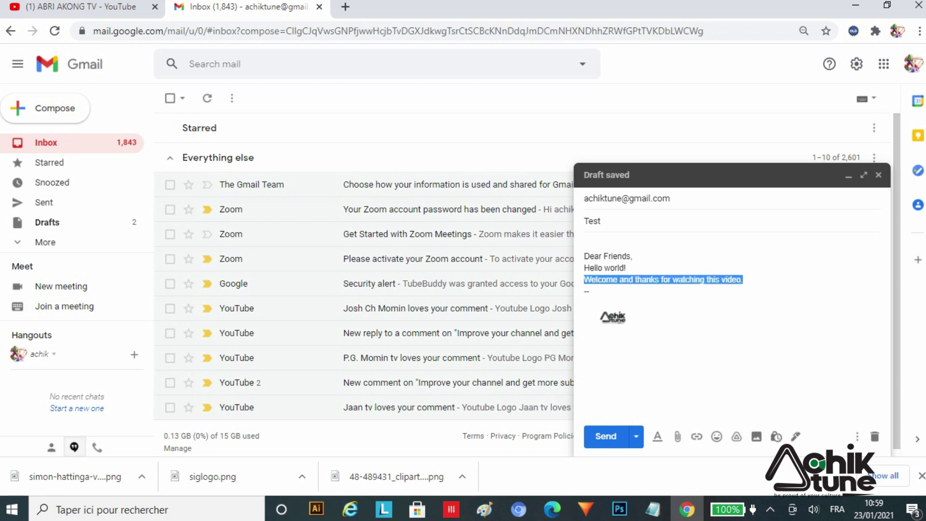
pyautogui.press('Right')
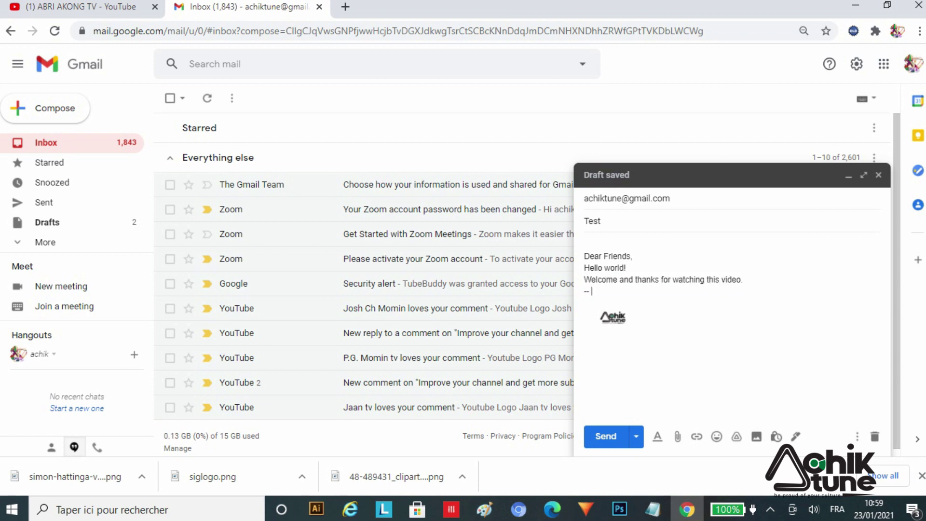
pyautogui.hotkey('ctrl', 'v')
pyautogui.hotkey('ctrl', 'v')
pyautogui.hotkey('ctrl', 'v')
pyautogui.hotkey('ctrl', 'v')
pyautogui.hotkey('ctrl', 'v')
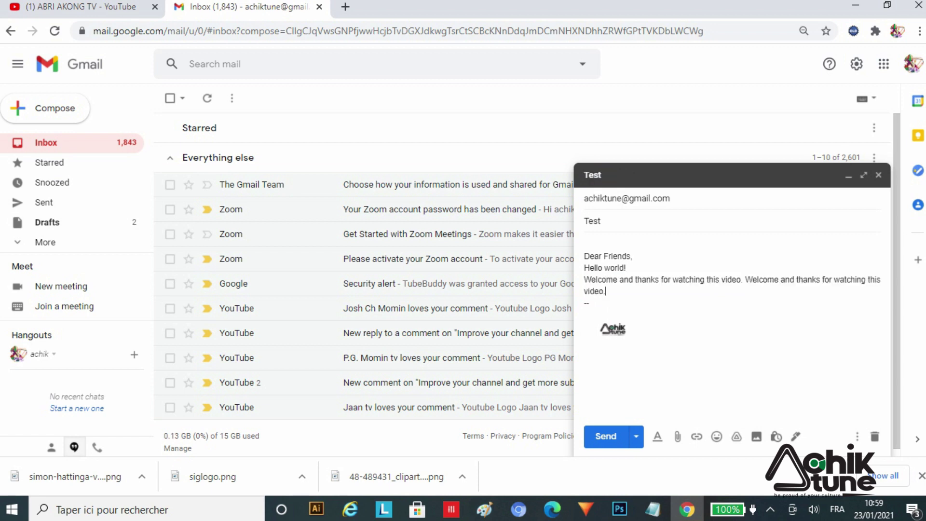
pyautogui.hotkey('ctrl', 'v')
pyautogui.hotkey('ctrl', 'v')
pyautogui.hotkey('ctrl', 'v')
pyautogui.hotkey('ctrl', 'v')
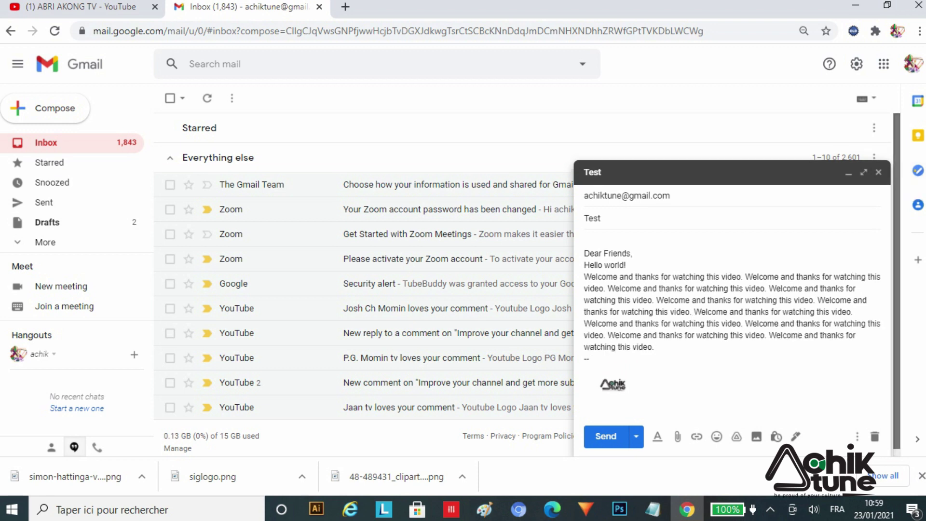
# Inspect the signature logo below the message text by selecting the image and deselecting it again.
pyautogui.scroll(-1, 528, 285)
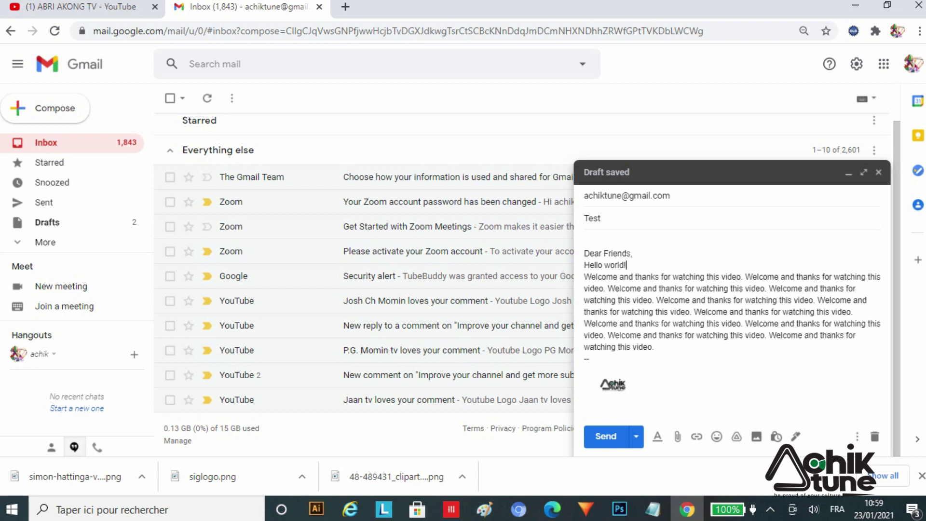
pyautogui.click(627, 264)
pyautogui.click(614, 384)
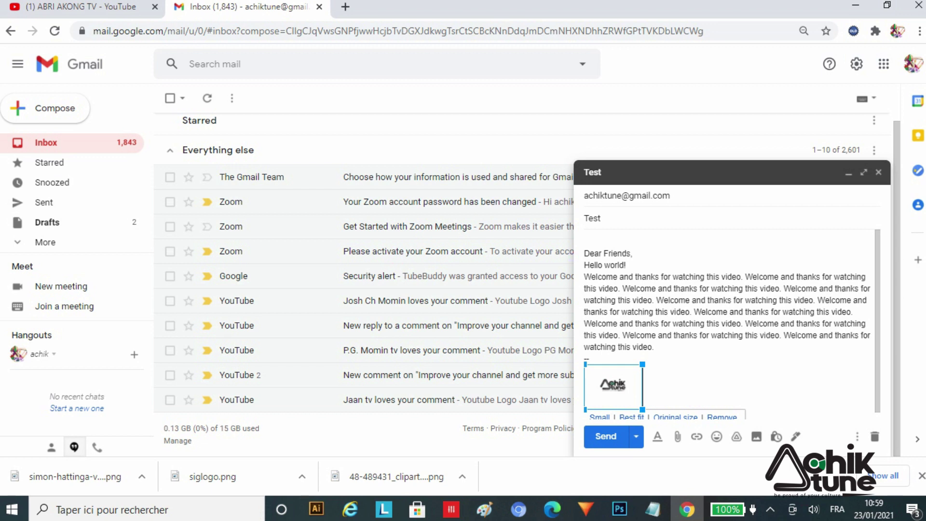
pyautogui.click(592, 358)
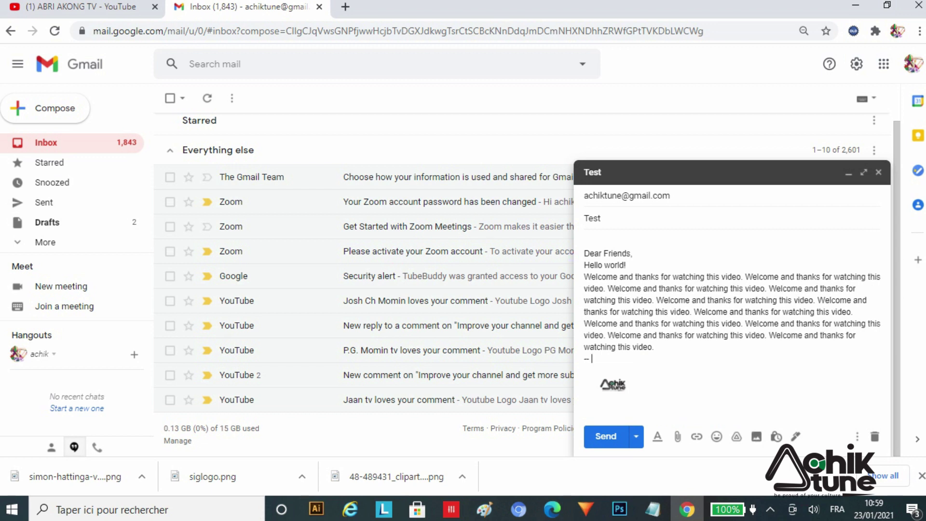